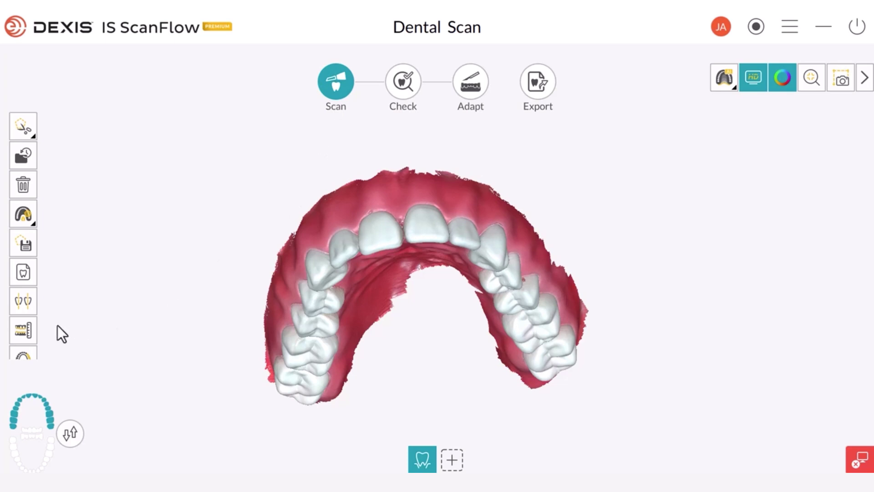
- Start the cross-section analysis, clear the tips from view and create a cross section through the prepared lower second premolar
{"action": "left_click", "coordinate": [26, 330]}
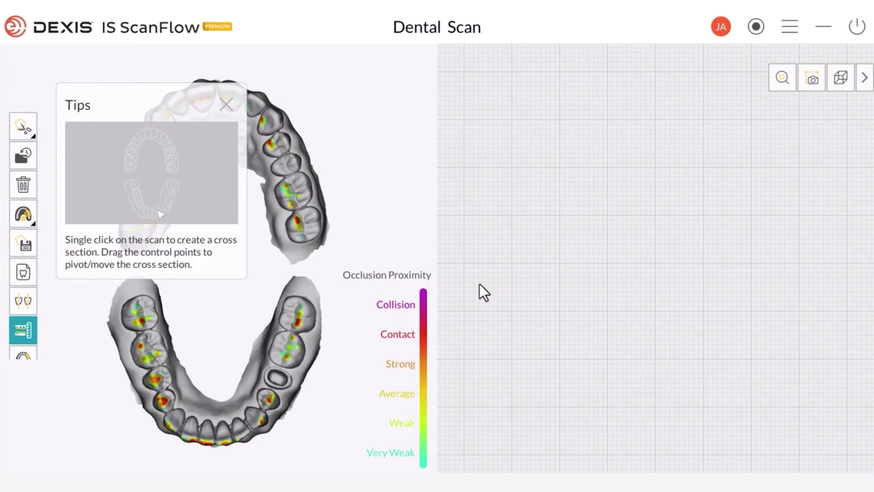
{"action": "left_click_drag", "start_coordinate": [147, 97], "coordinate": [142, 56]}
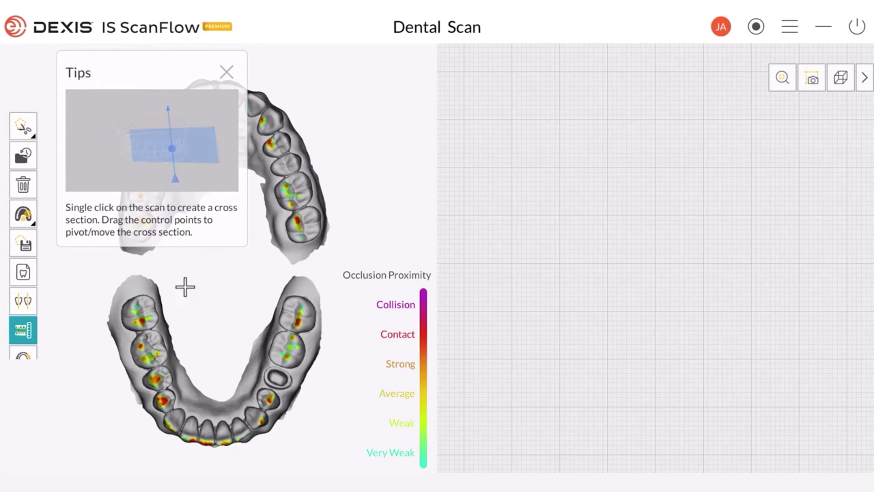
{"action": "left_click", "coordinate": [27, 337]}
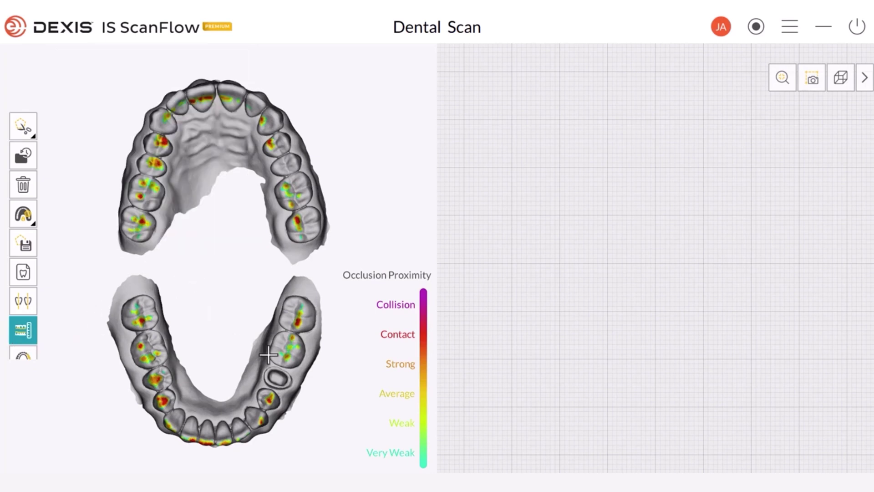
{"action": "left_click", "coordinate": [277, 379]}
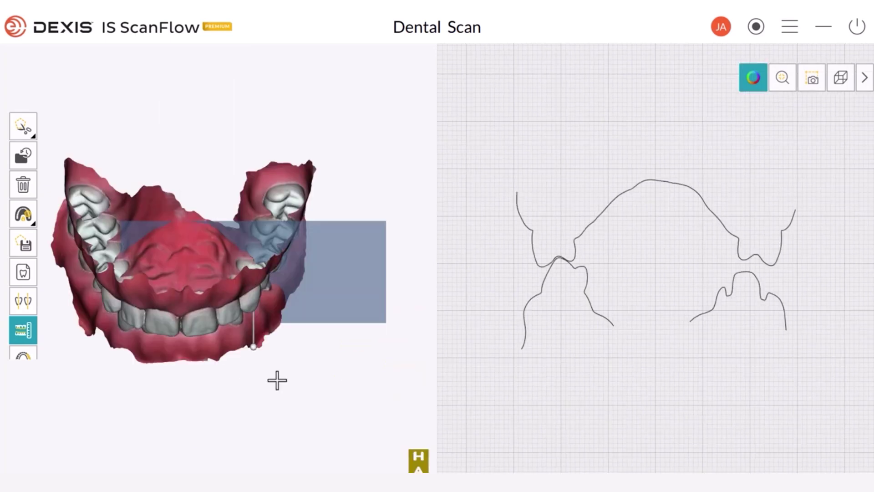
- Measure the vertical clearance between the prepared tooth and the opposing upper tooth on the cross section
{"action": "left_click_drag", "start_coordinate": [285, 396], "coordinate": [362, 230]}
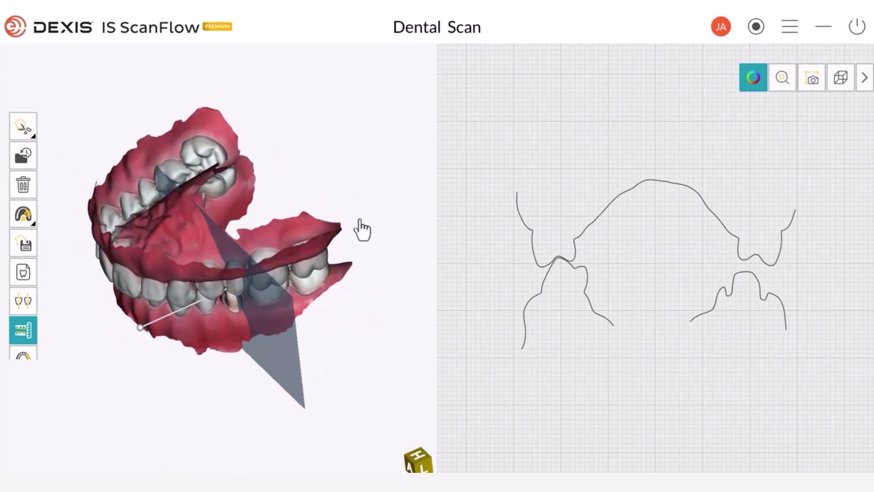
{"action": "scroll", "coordinate": [685, 299], "scroll_direction": "up", "scroll_amount": 2}
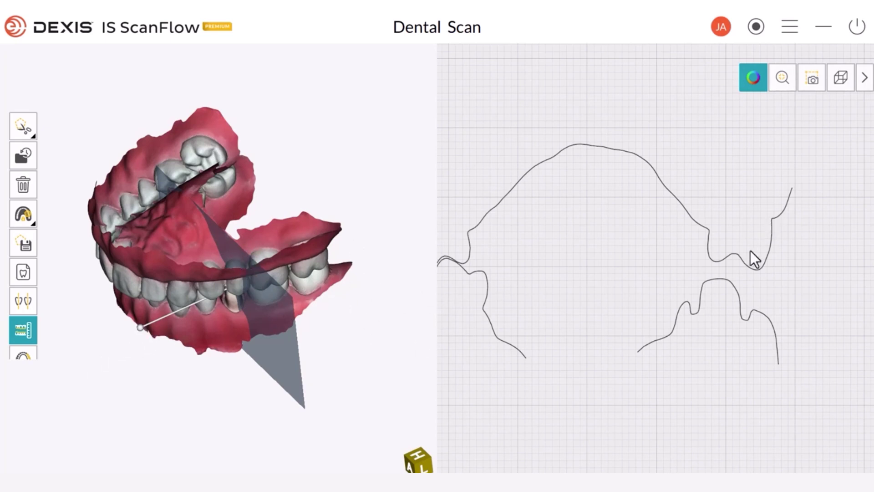
{"action": "left_click_drag", "start_coordinate": [717, 261], "coordinate": [716, 278]}
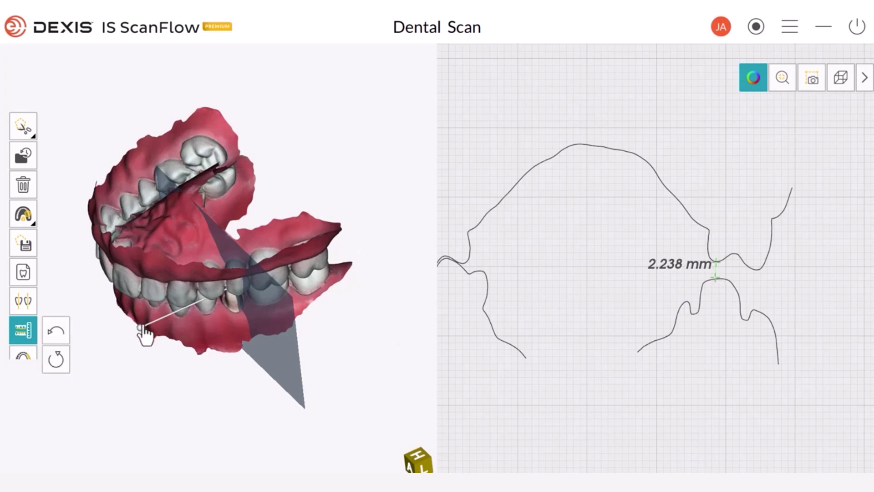
- Pivot the cross section around the prepared tooth so that it runs lengthwise along the neighbouring teeth
{"action": "left_click_drag", "start_coordinate": [141, 329], "coordinate": [264, 335]}
{"action": "left_click_drag", "start_coordinate": [289, 173], "coordinate": [259, 312]}
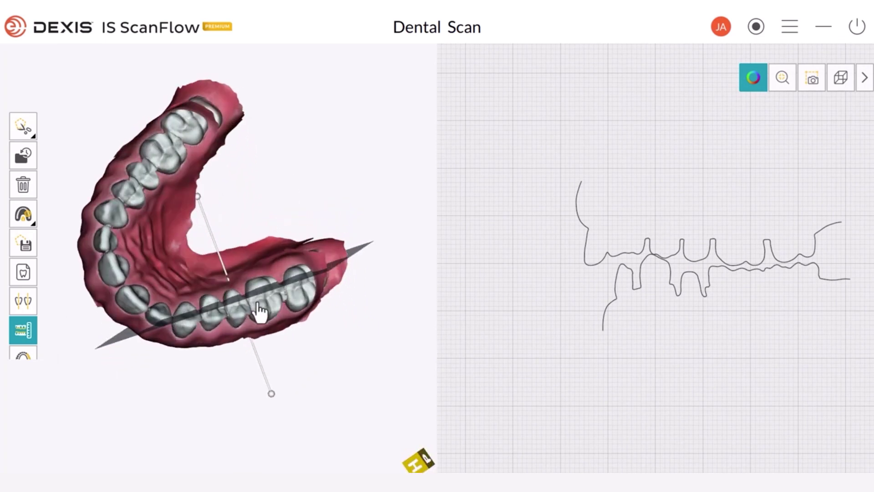
{"action": "left_click", "coordinate": [272, 395]}
{"action": "left_click_drag", "start_coordinate": [272, 395], "coordinate": [303, 332]}
{"action": "left_click_drag", "start_coordinate": [141, 309], "coordinate": [274, 363]}
- Measure the space between the neighbouring teeth and the clearance above the preparation, and take a screenshot of the section
{"action": "scroll", "coordinate": [607, 351], "scroll_direction": "up", "scroll_amount": 3}
{"action": "left_click_drag", "start_coordinate": [642, 317], "coordinate": [740, 295]}
{"action": "scroll", "coordinate": [635, 289], "scroll_direction": "up", "scroll_amount": 4}
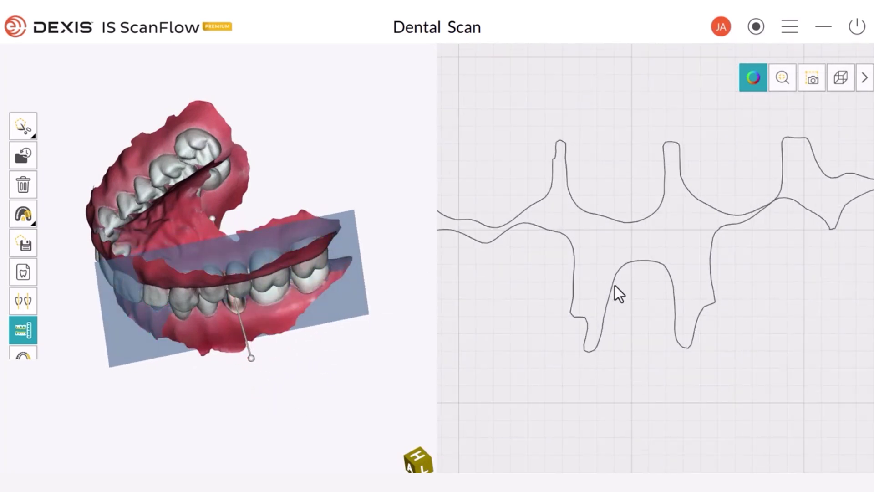
{"action": "left_click_drag", "start_coordinate": [575, 258], "coordinate": [710, 256]}
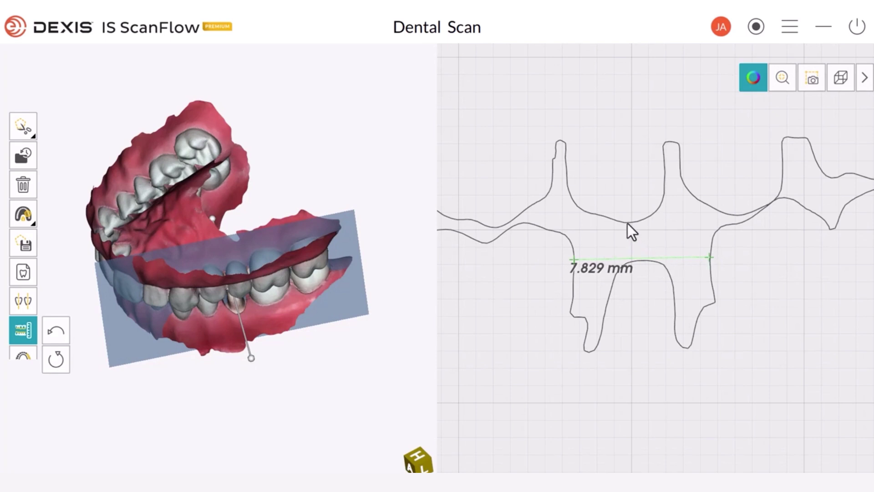
{"action": "left_click_drag", "start_coordinate": [632, 222], "coordinate": [634, 263]}
{"action": "left_click", "coordinate": [812, 82]}
- Pivot the cross section back across the arch and measure the clearance from the upper tooth to the preparation
{"action": "left_click_drag", "start_coordinate": [251, 357], "coordinate": [112, 385]}
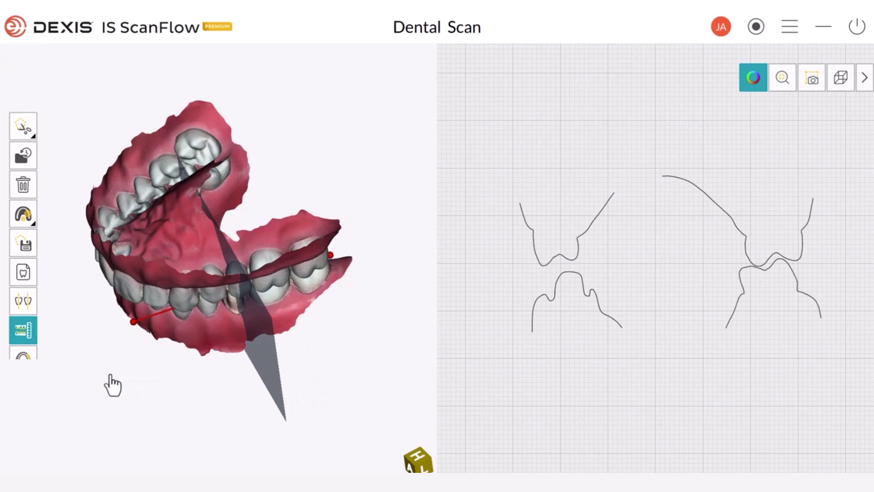
{"action": "left_click_drag", "start_coordinate": [113, 385], "coordinate": [336, 350]}
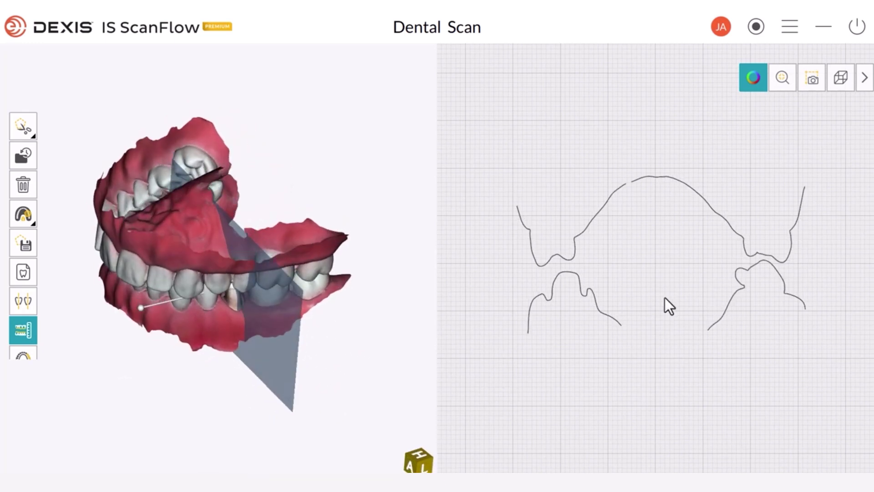
{"action": "scroll", "coordinate": [581, 296], "scroll_direction": "up", "scroll_amount": 6}
{"action": "scroll", "coordinate": [581, 296], "scroll_direction": "down", "scroll_amount": 4}
{"action": "left_click_drag", "start_coordinate": [581, 296], "coordinate": [631, 293]}
{"action": "scroll", "coordinate": [614, 298], "scroll_direction": "up", "scroll_amount": 2}
{"action": "scroll", "coordinate": [614, 300], "scroll_direction": "up", "scroll_amount": 3}
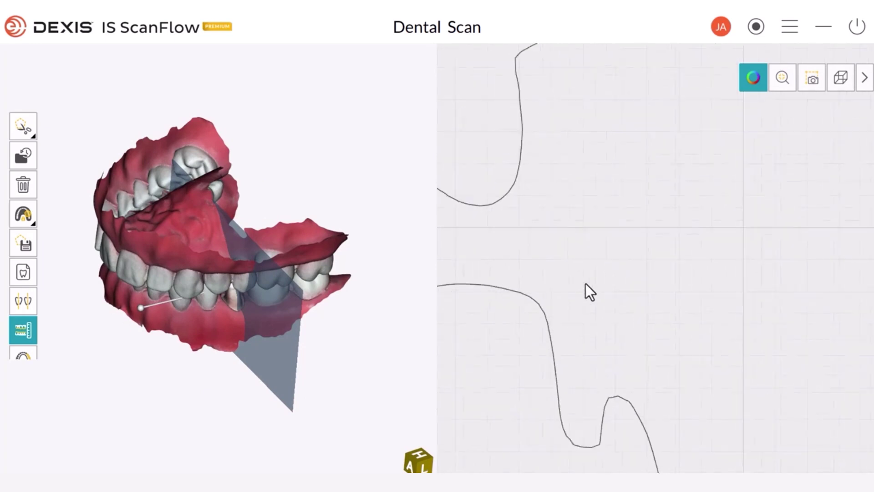
{"action": "left_click_drag", "start_coordinate": [605, 289], "coordinate": [720, 301]}
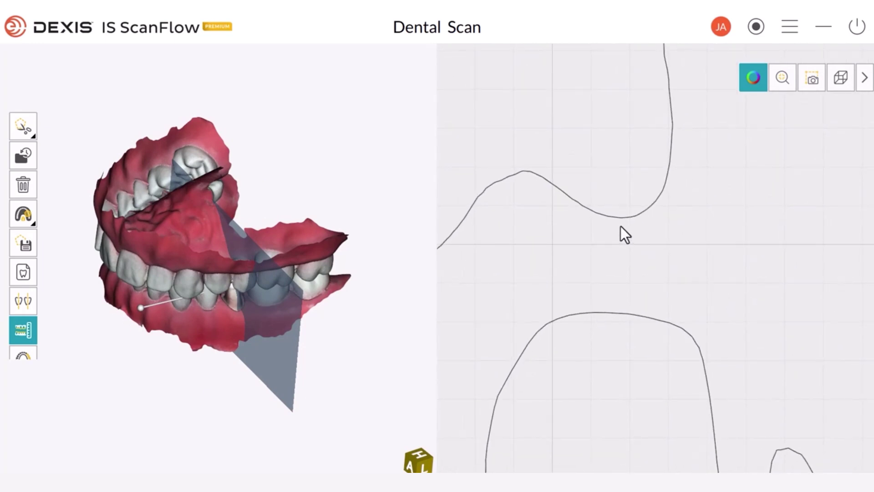
{"action": "left_click_drag", "start_coordinate": [613, 217], "coordinate": [611, 313]}
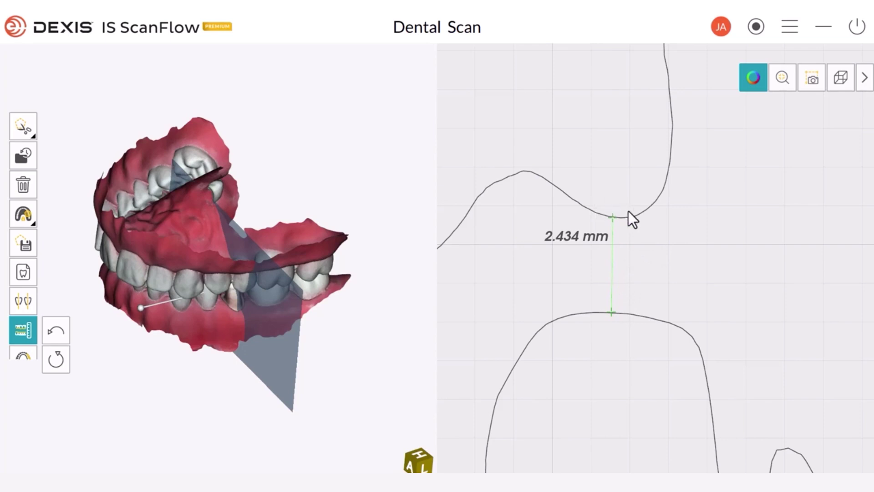
- Add two extra distance measurements beside the clearance measurement and undo both
{"action": "left_click_drag", "start_coordinate": [632, 217], "coordinate": [644, 316]}
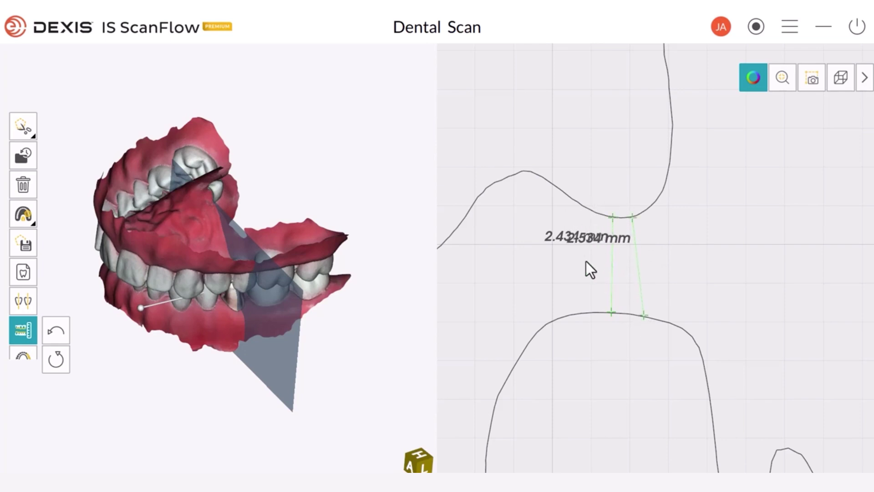
{"action": "left_click_drag", "start_coordinate": [573, 234], "coordinate": [613, 219]}
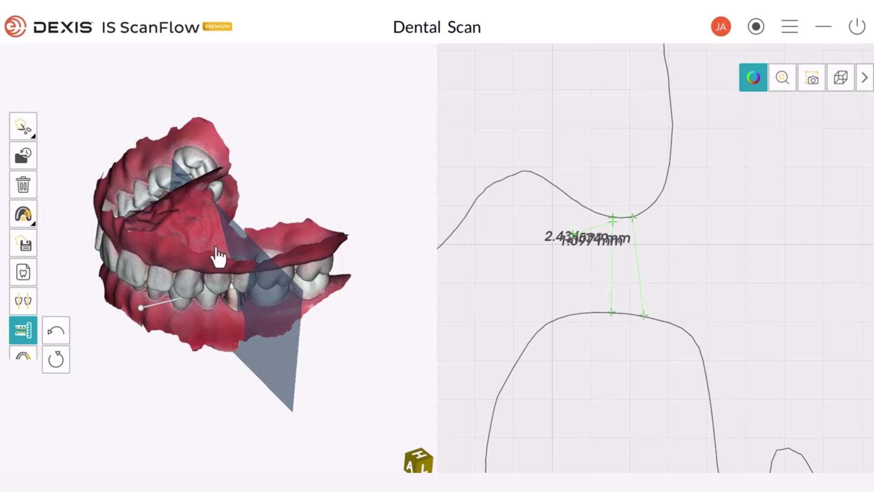
{"action": "left_click", "coordinate": [53, 329]}
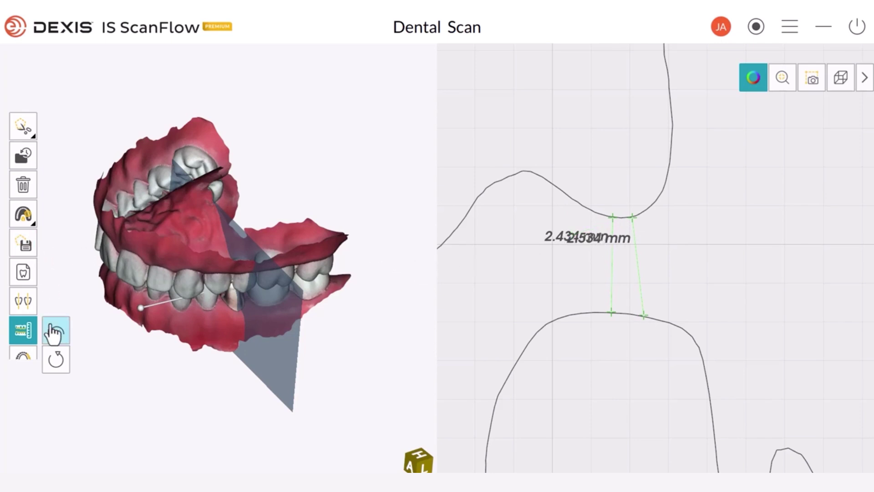
{"action": "left_click", "coordinate": [52, 330]}
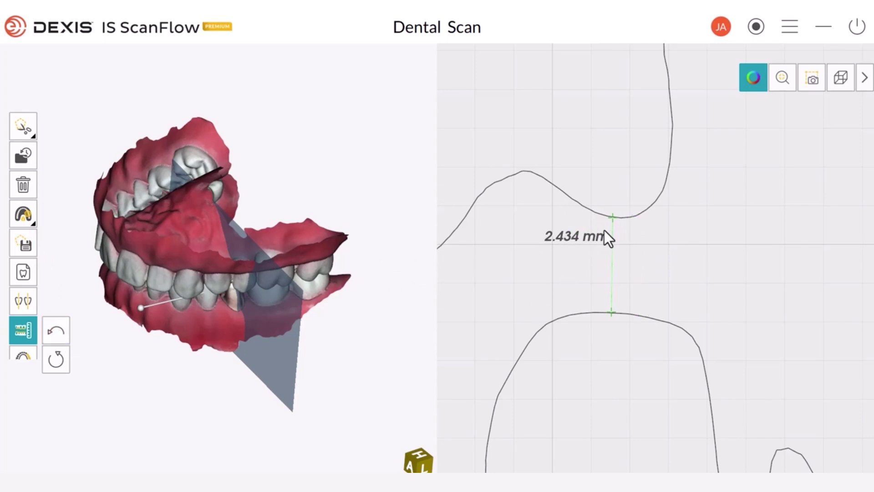
- Try further distance measurements around the prepared tooth on the cross section, clearing all measurements after each one
{"action": "left_click_drag", "start_coordinate": [654, 206], "coordinate": [668, 319]}
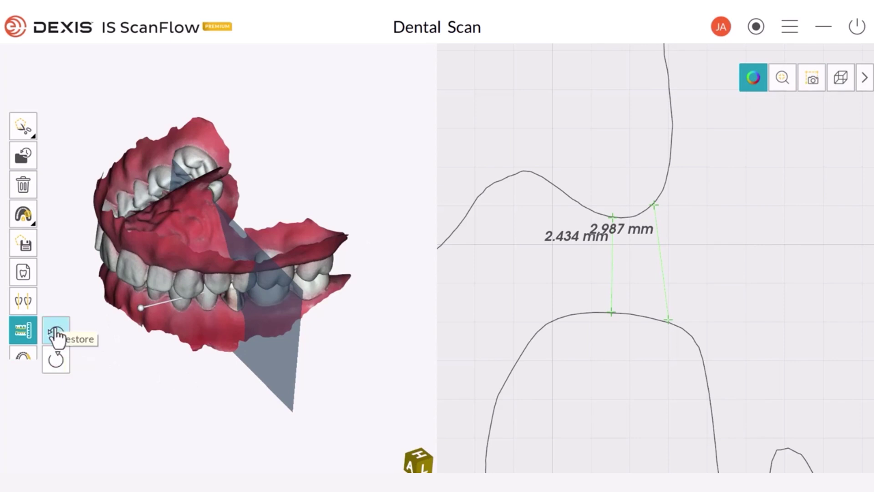
{"action": "left_click", "coordinate": [56, 363]}
{"action": "scroll", "coordinate": [642, 247], "scroll_direction": "down", "scroll_amount": 8}
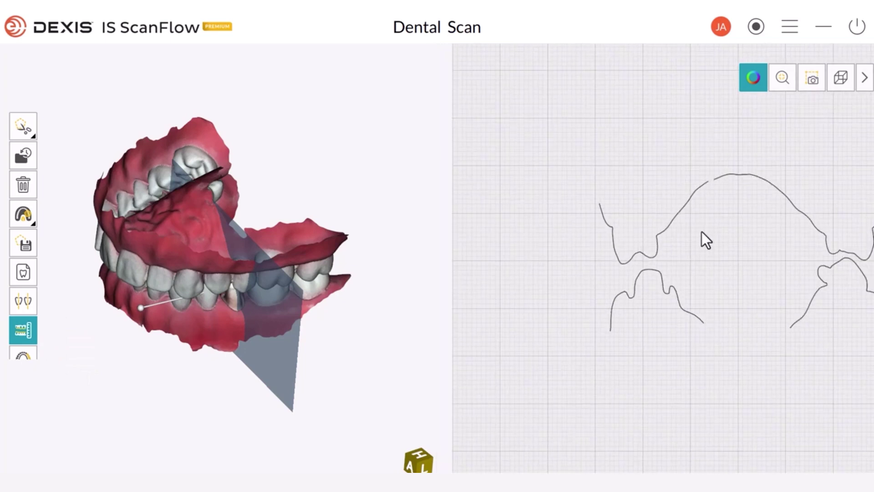
{"action": "left_click_drag", "start_coordinate": [701, 231], "coordinate": [647, 230]}
{"action": "scroll", "coordinate": [664, 223], "scroll_direction": "up", "scroll_amount": 4}
{"action": "left_click", "coordinate": [646, 230]}
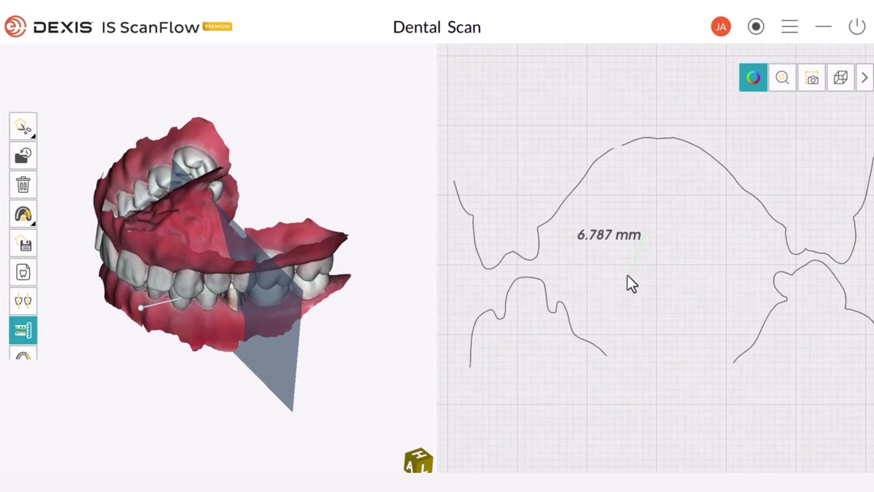
{"action": "left_click", "coordinate": [540, 277]}
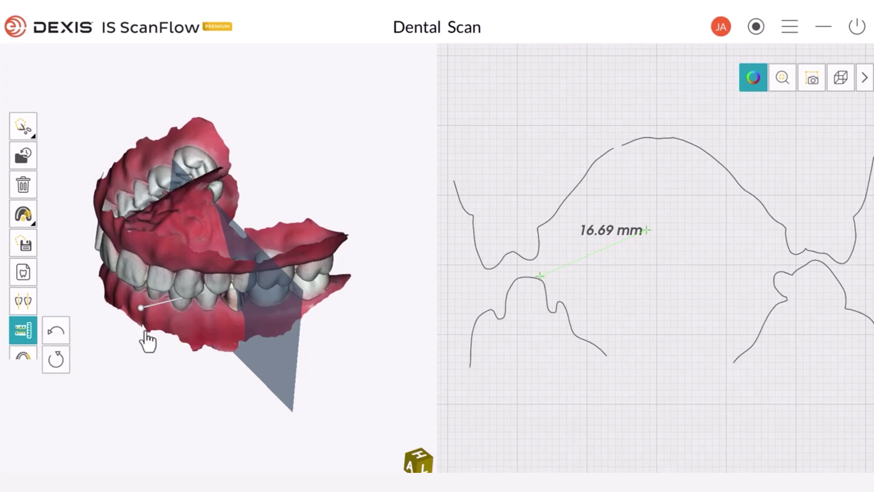
{"action": "left_click", "coordinate": [54, 360]}
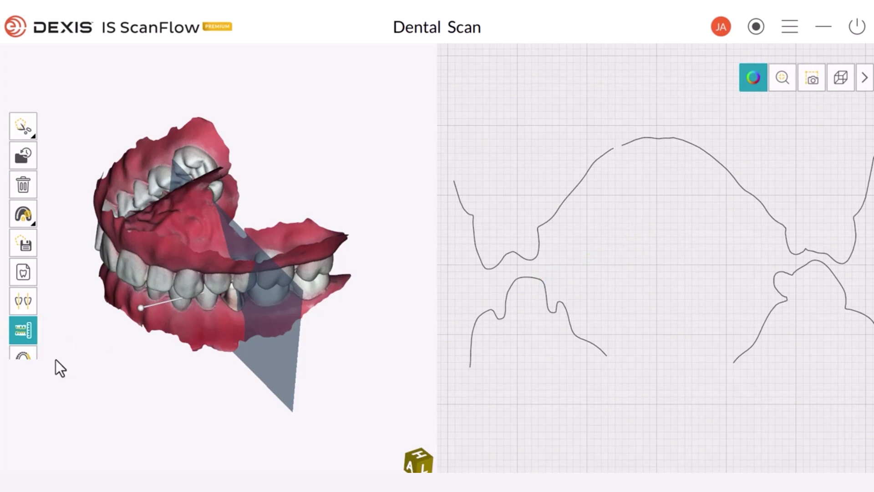
- Exit the cross-section analysis and advance the scan to the Check stage
{"action": "left_click", "coordinate": [21, 333]}
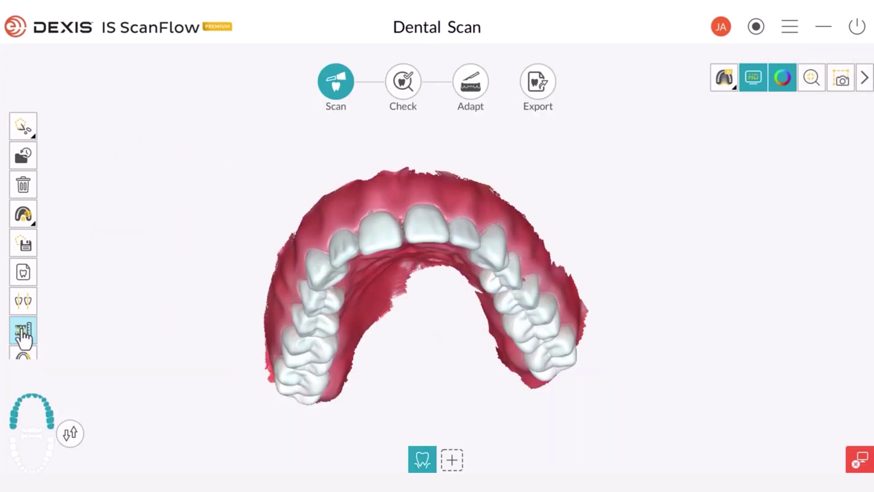
{"action": "left_click", "coordinate": [405, 84]}
{"action": "left_click", "coordinate": [504, 433]}
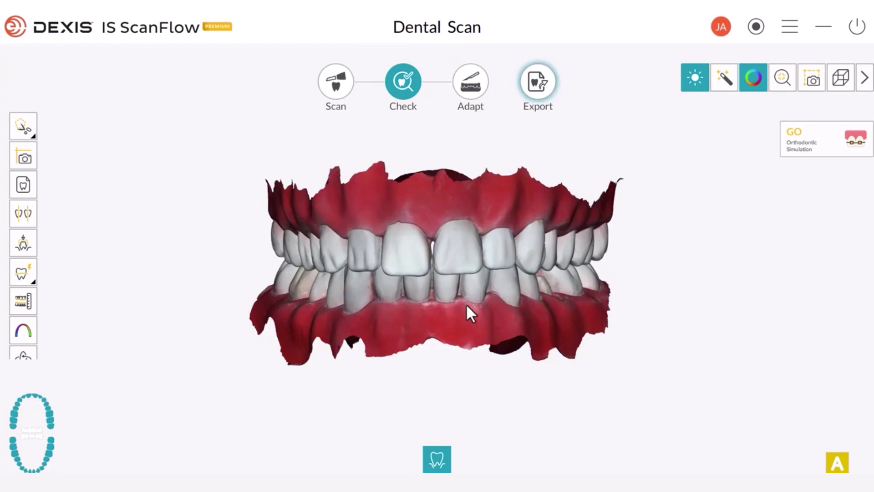
{"action": "left_click", "coordinate": [29, 303]}
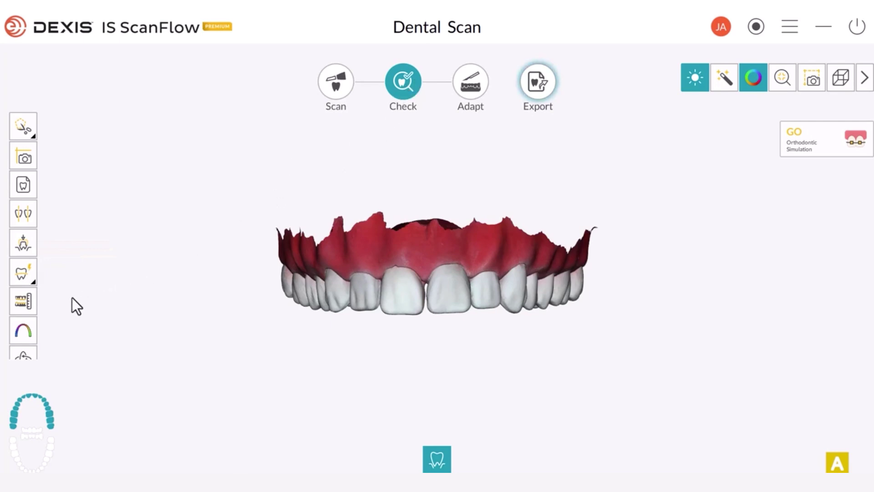
- Show only the lower jaw and orient it to look straight down onto the prepared tooth's biting surface
{"action": "left_click", "coordinate": [51, 464]}
{"action": "left_click", "coordinate": [35, 411]}
{"action": "left_click_drag", "start_coordinate": [368, 273], "coordinate": [428, 314]}
{"action": "scroll", "coordinate": [450, 269], "scroll_direction": "up", "scroll_amount": 3}
{"action": "right_click_drag", "start_coordinate": [452, 268], "coordinate": [567, 304]}
{"action": "left_click_drag", "start_coordinate": [571, 312], "coordinate": [413, 236]}
{"action": "right_click_drag", "start_coordinate": [461, 246], "coordinate": [401, 248]}
{"action": "left_click_drag", "start_coordinate": [405, 256], "coordinate": [471, 273]}
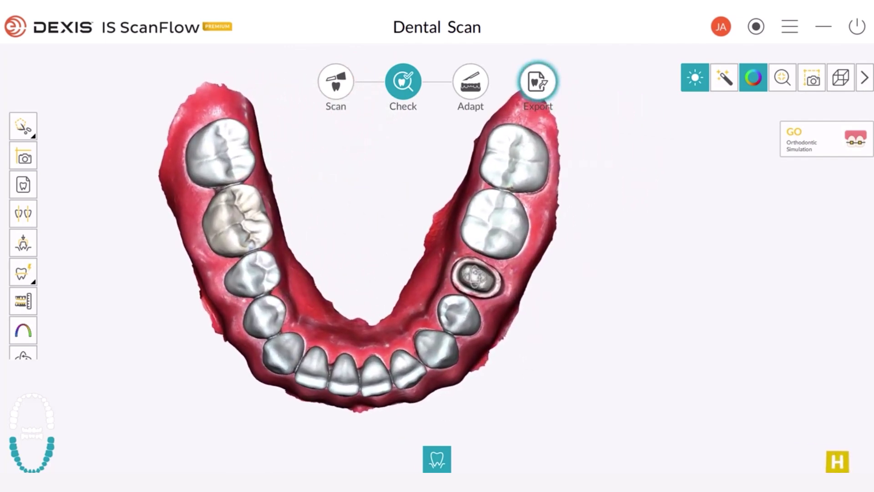
{"action": "scroll", "coordinate": [487, 279], "scroll_direction": "up", "scroll_amount": 3}
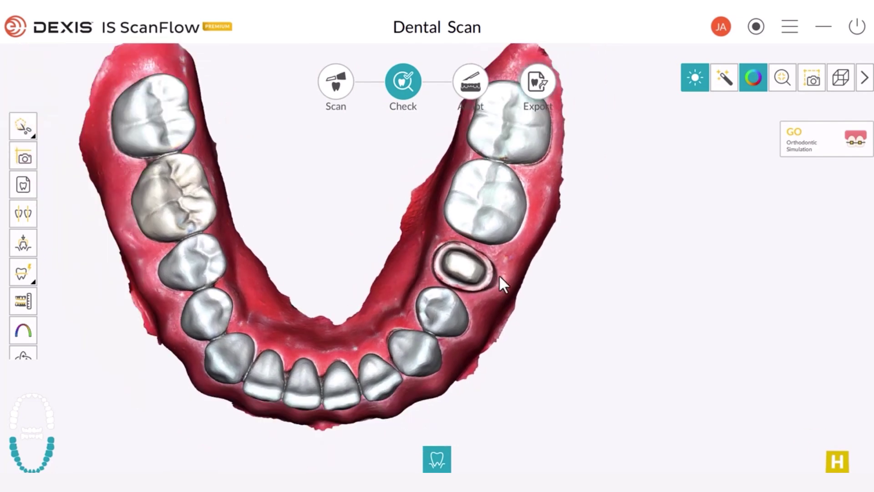
{"action": "mouse_move", "coordinate": [500, 276]}
{"action": "left_mouse_down"}
{"action": "mouse_move", "coordinate": [503, 261]}
{"action": "mouse_move", "coordinate": [498, 271]}
{"action": "left_mouse_up"}
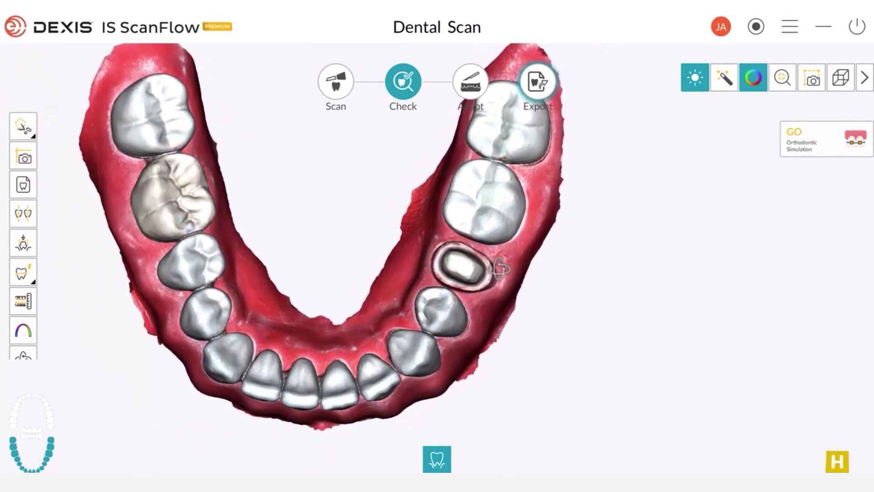
- Calculate undercuts for the prepared lower second premolar using the current occlusal view as insertion direction, and examine them from the cheek side
{"action": "left_click", "coordinate": [23, 245]}
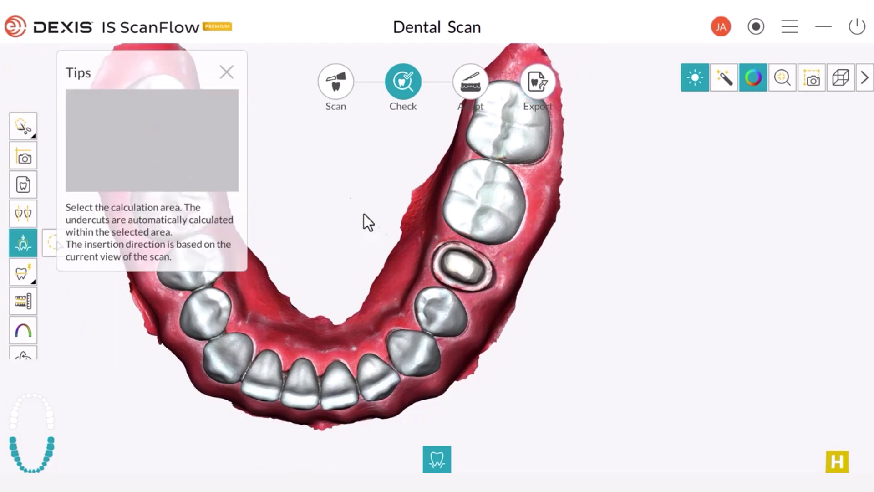
{"action": "left_click", "coordinate": [226, 72]}
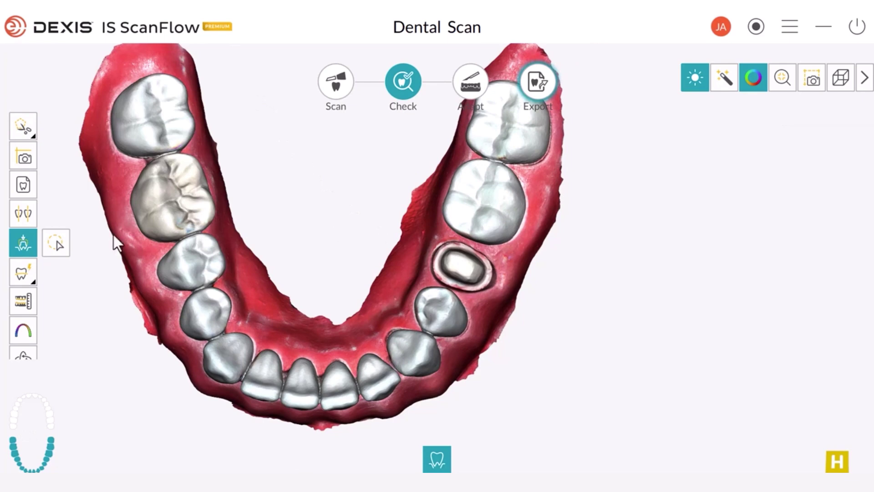
{"action": "left_click", "coordinate": [56, 246]}
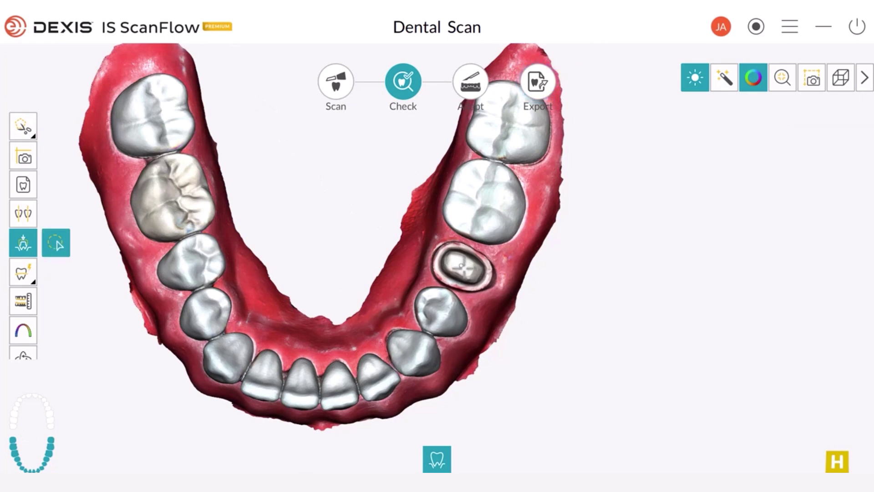
{"action": "left_click", "coordinate": [486, 299]}
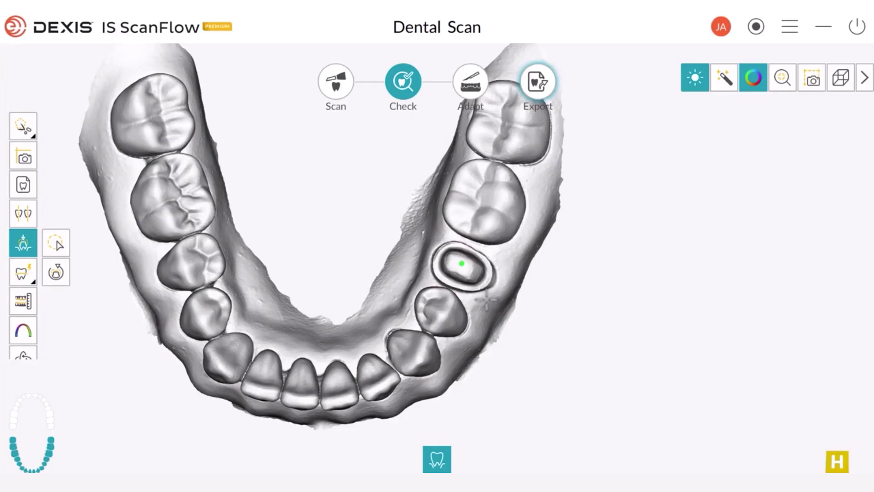
{"action": "left_click_drag", "start_coordinate": [507, 396], "coordinate": [296, 355]}
{"action": "scroll", "coordinate": [490, 270], "scroll_direction": "up", "scroll_amount": 3}
{"action": "left_click_drag", "start_coordinate": [487, 269], "coordinate": [366, 171]}
{"action": "left_click_drag", "start_coordinate": [440, 248], "coordinate": [478, 286]}
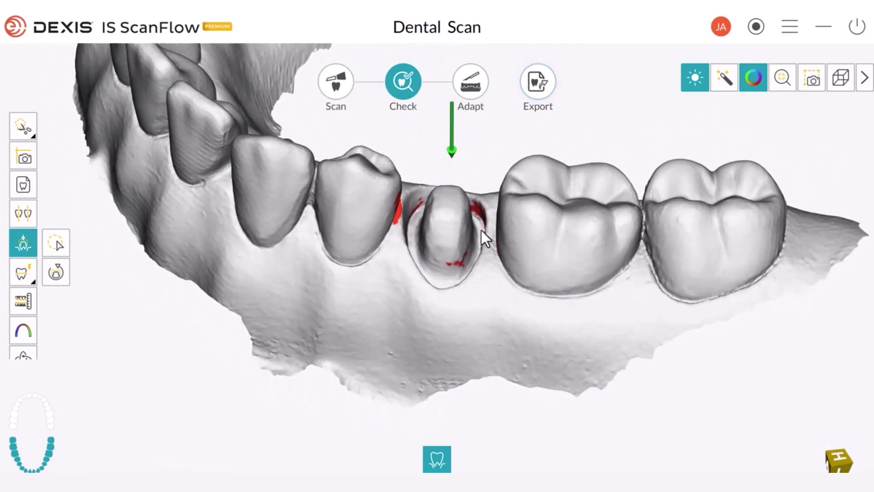